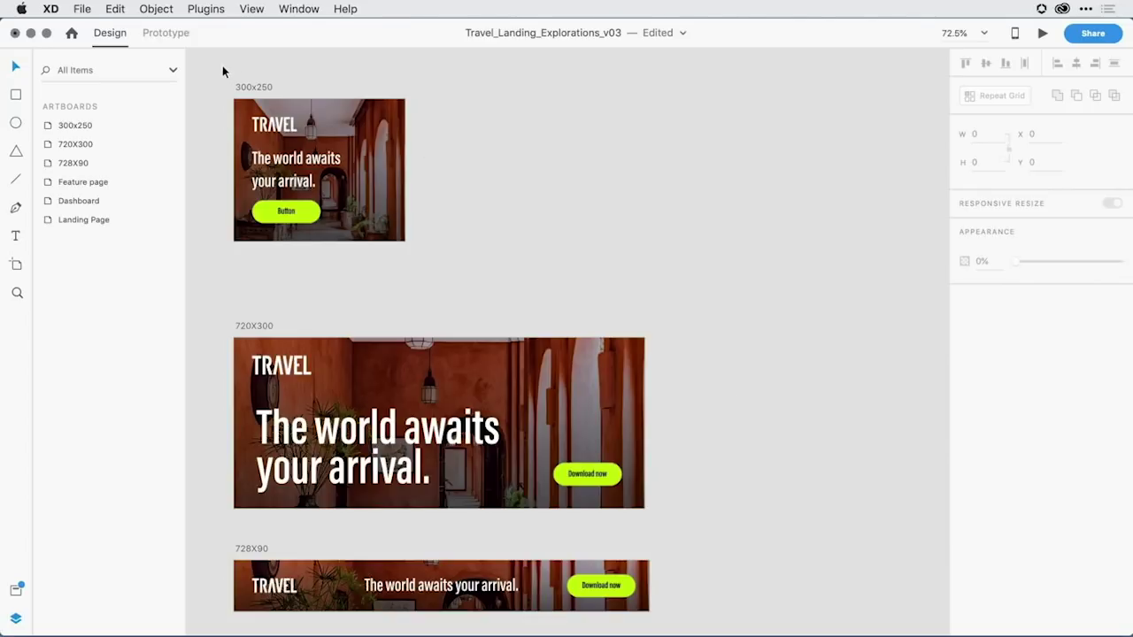
Duplicate the 300x250 banner artboard to its right and rename the copy Tablet
drag(222, 68, 478, 271)
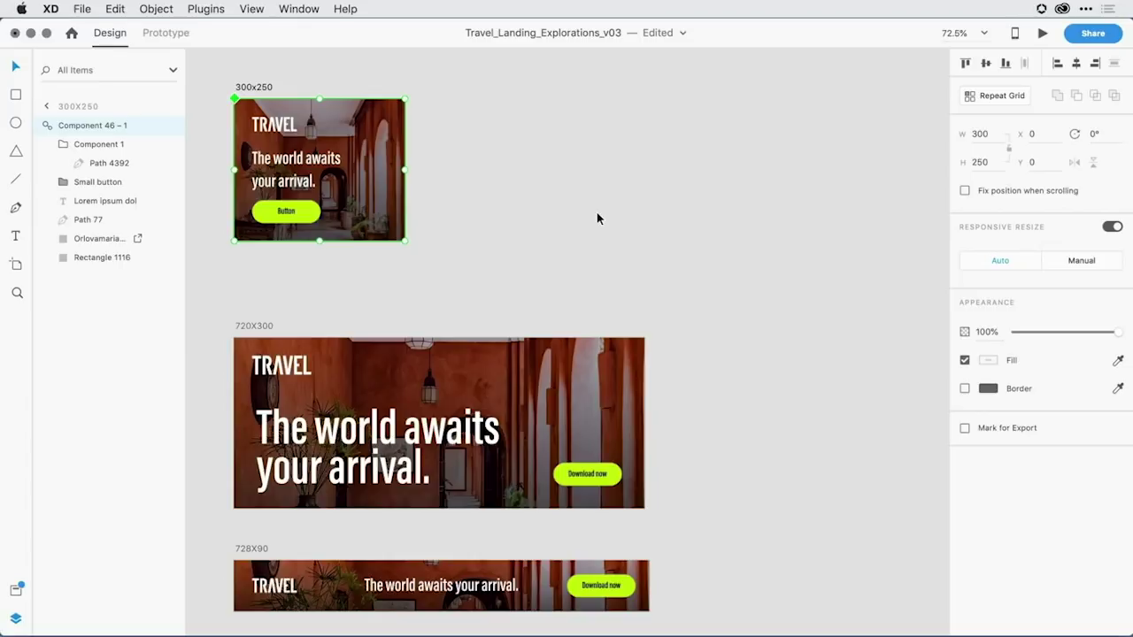
alt+drag(254, 86, 459, 119)
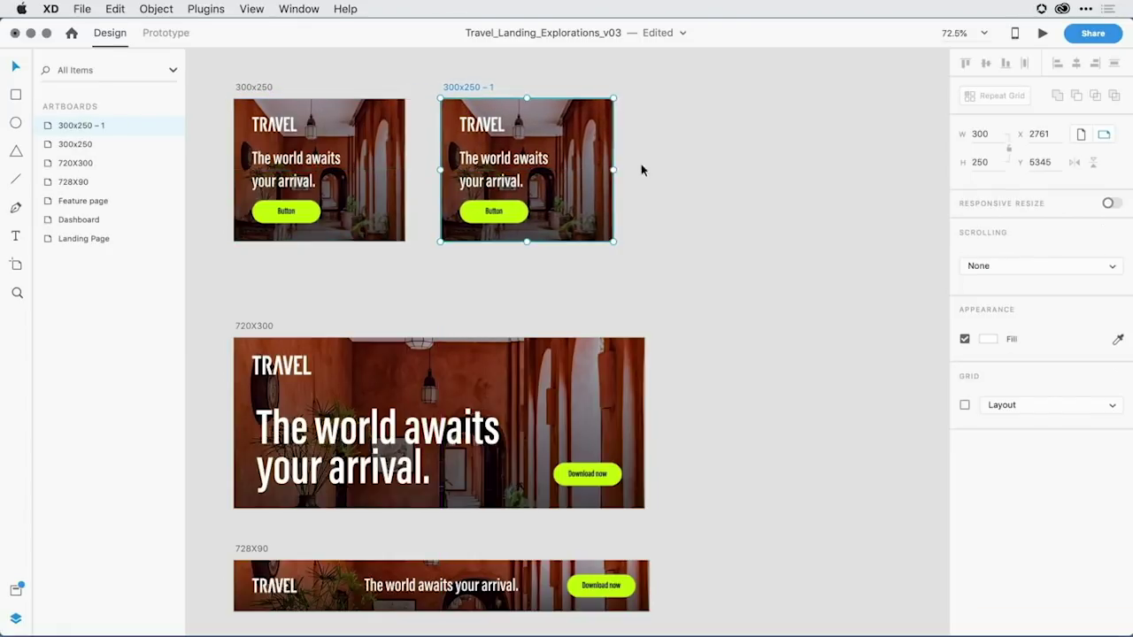
double_click(460, 87)
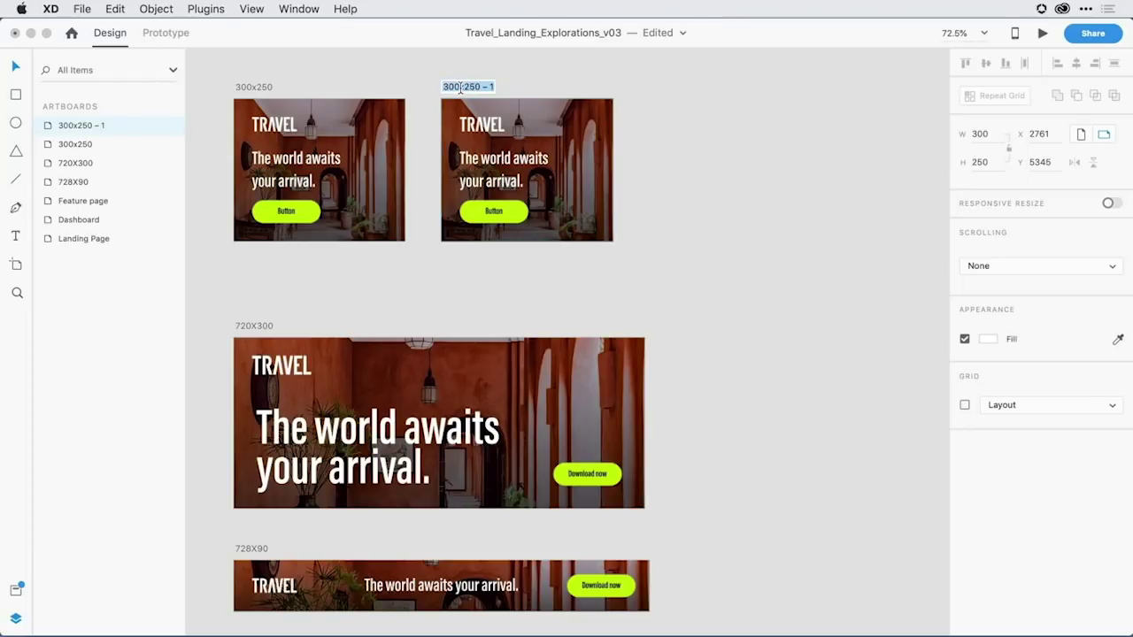
text(T)
text(ravel)
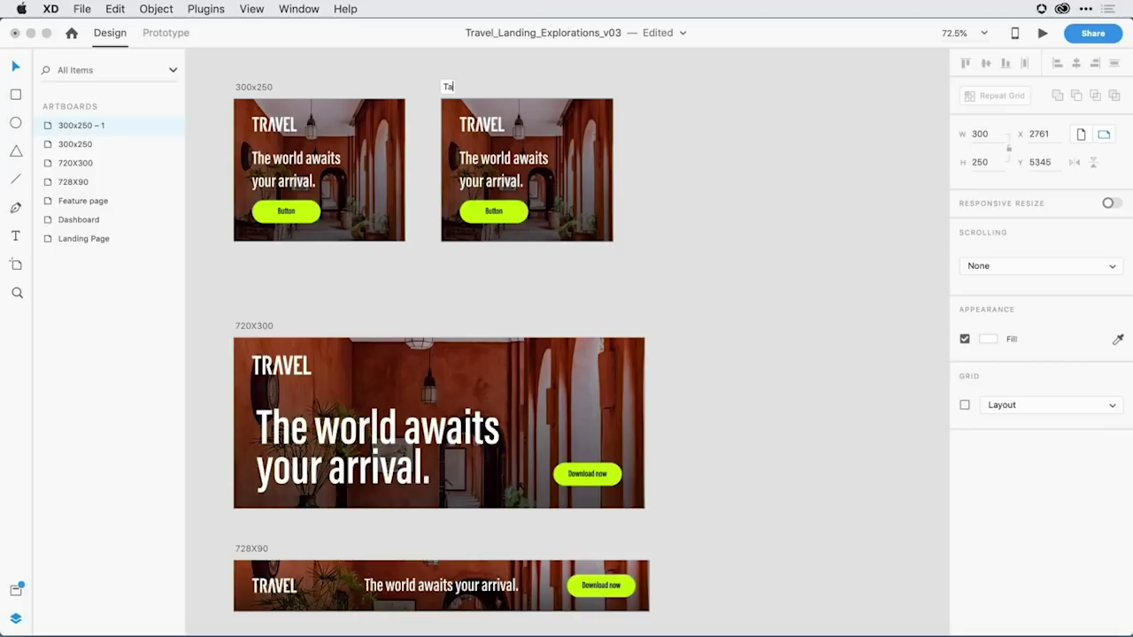
key(Return)
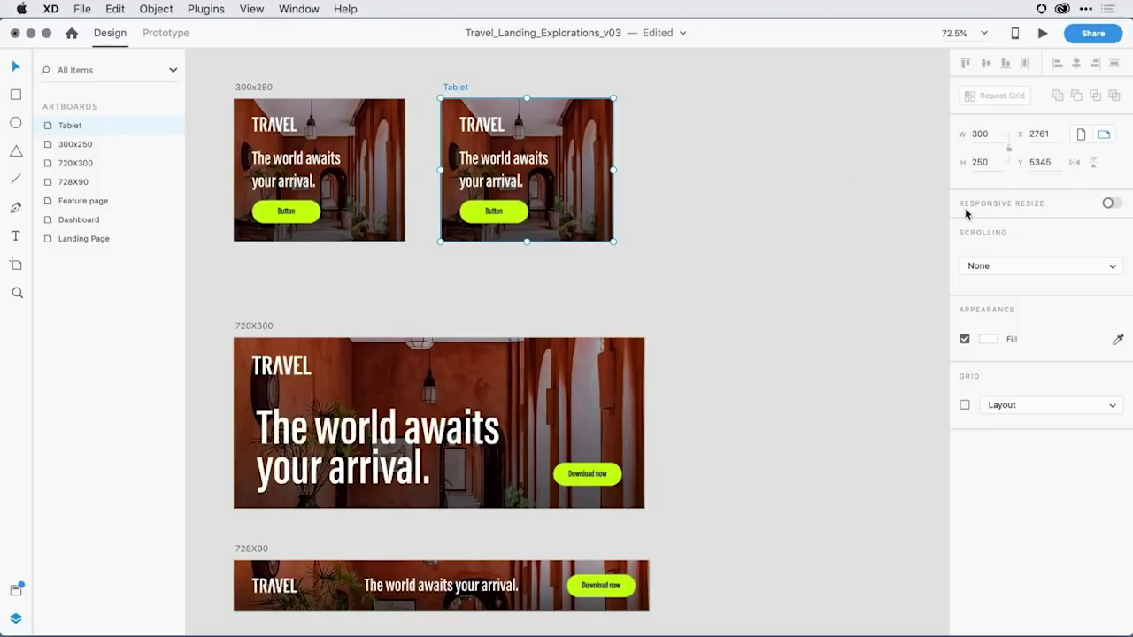
Turn on Responsive Resize for the Tablet artboard in the Property Inspector
click(1113, 204)
Drag the Tablet artboard's corner out to 842 x 373 so its banner content reflows
drag(615, 240, 922, 311)
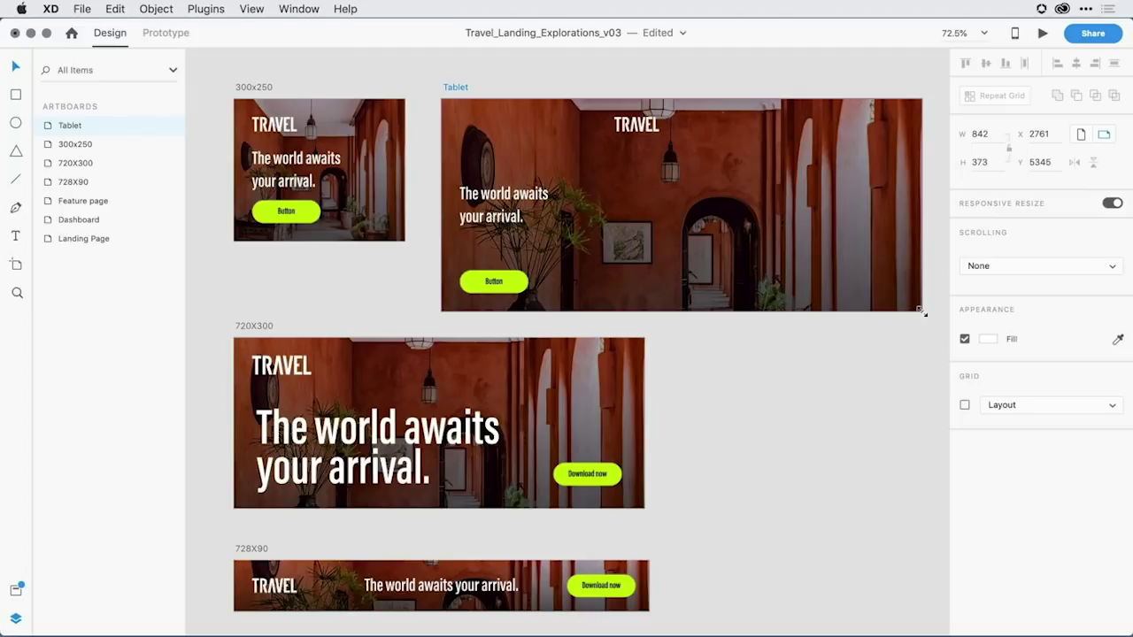
click(921, 311)
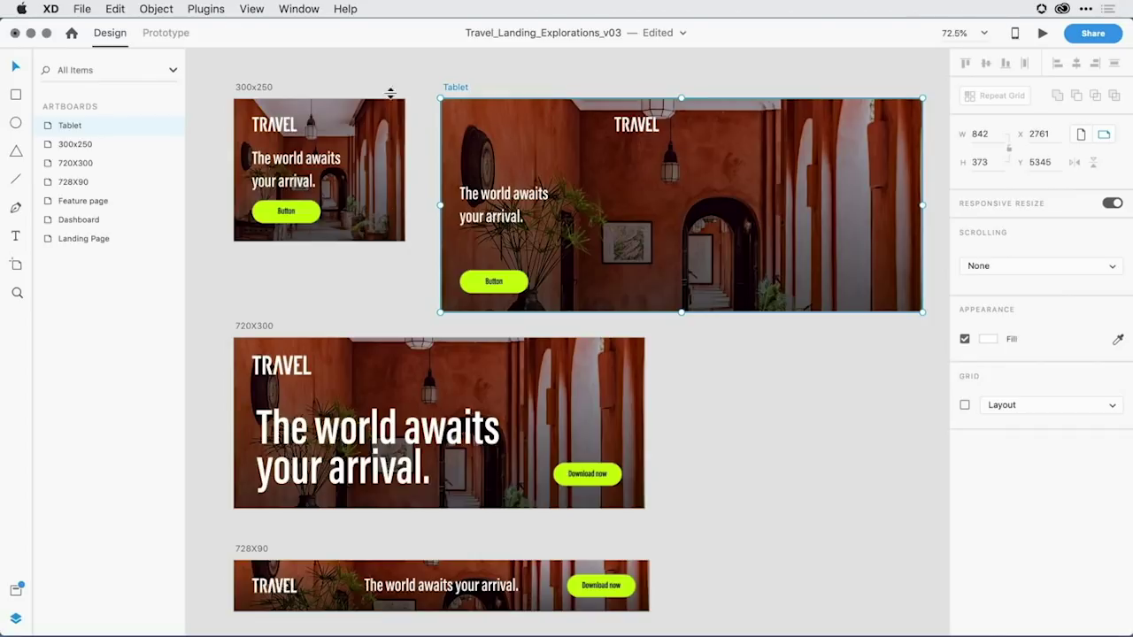
Pin the TRAVEL logo in the 300x250 banner component to the left edge
click(345, 79)
click(267, 86)
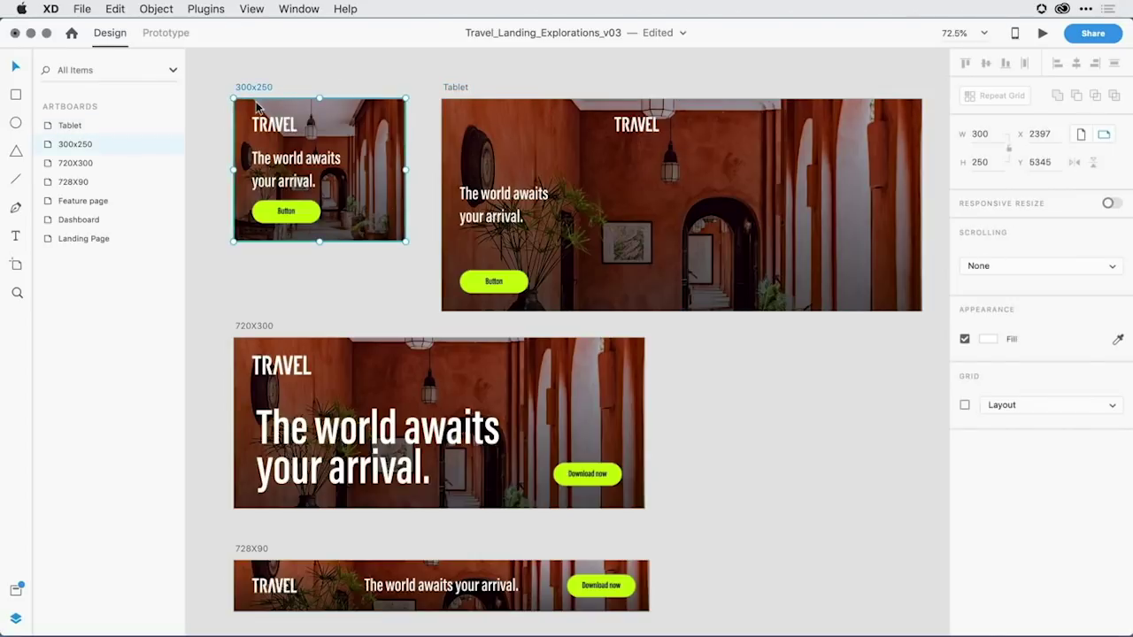
click(257, 106)
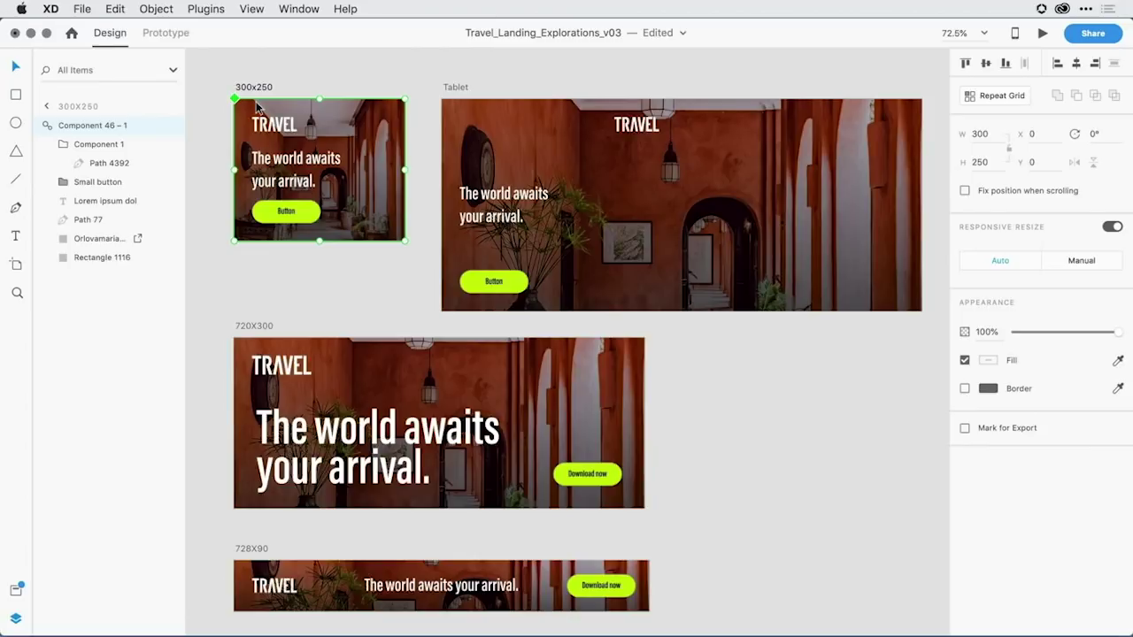
double_click(295, 129)
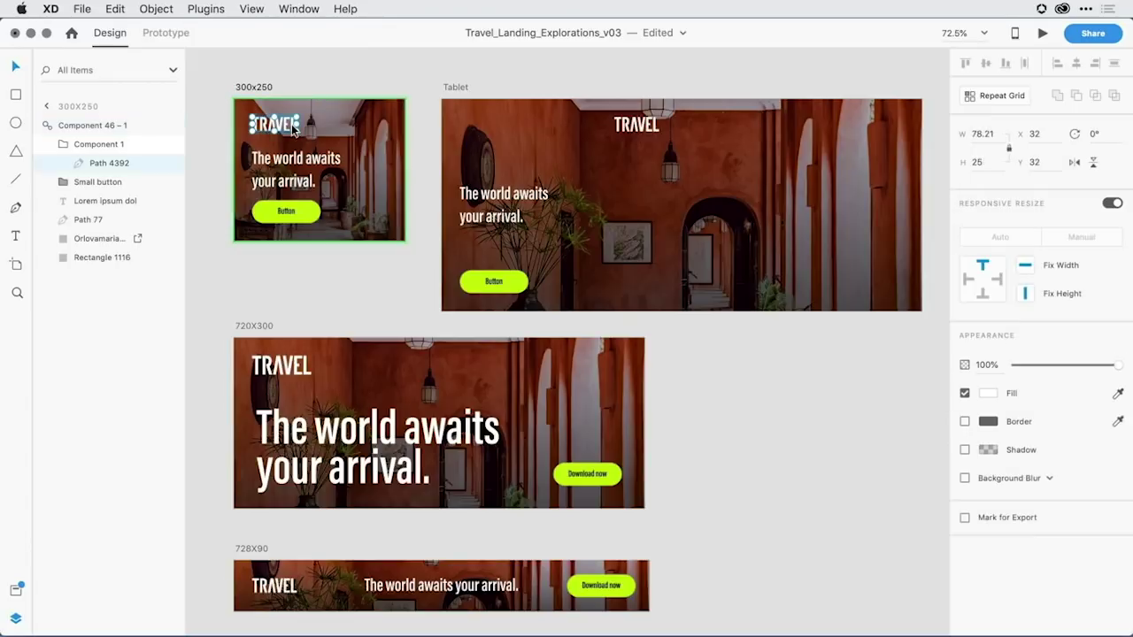
click(969, 280)
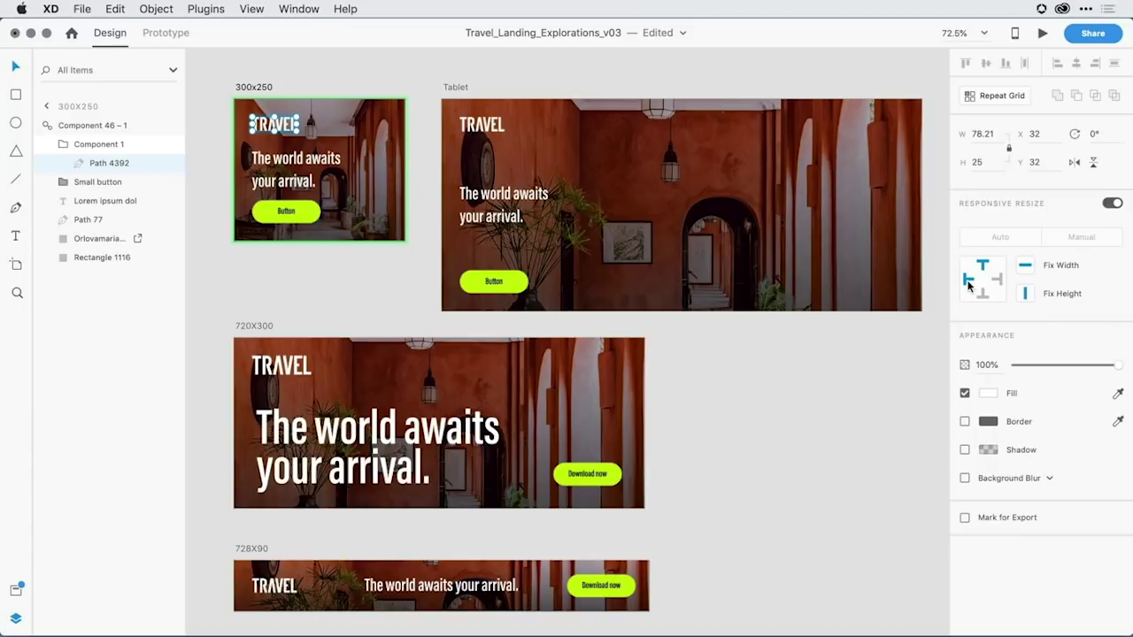
Pin the banner's tagline to the top with a Responsive Resize constraint
click(328, 165)
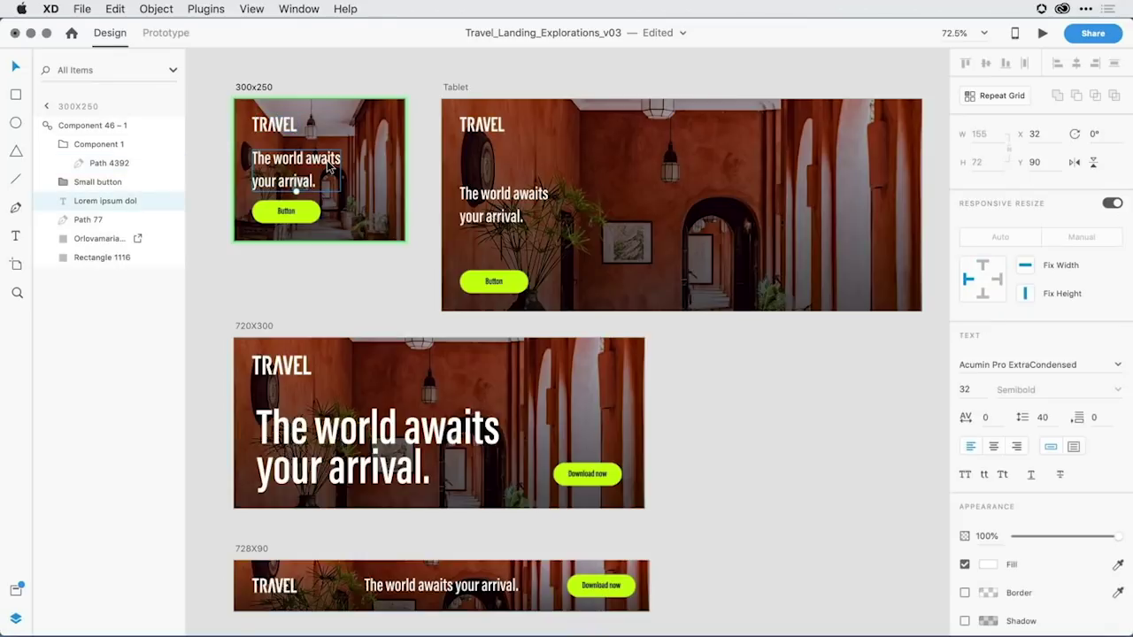
click(983, 265)
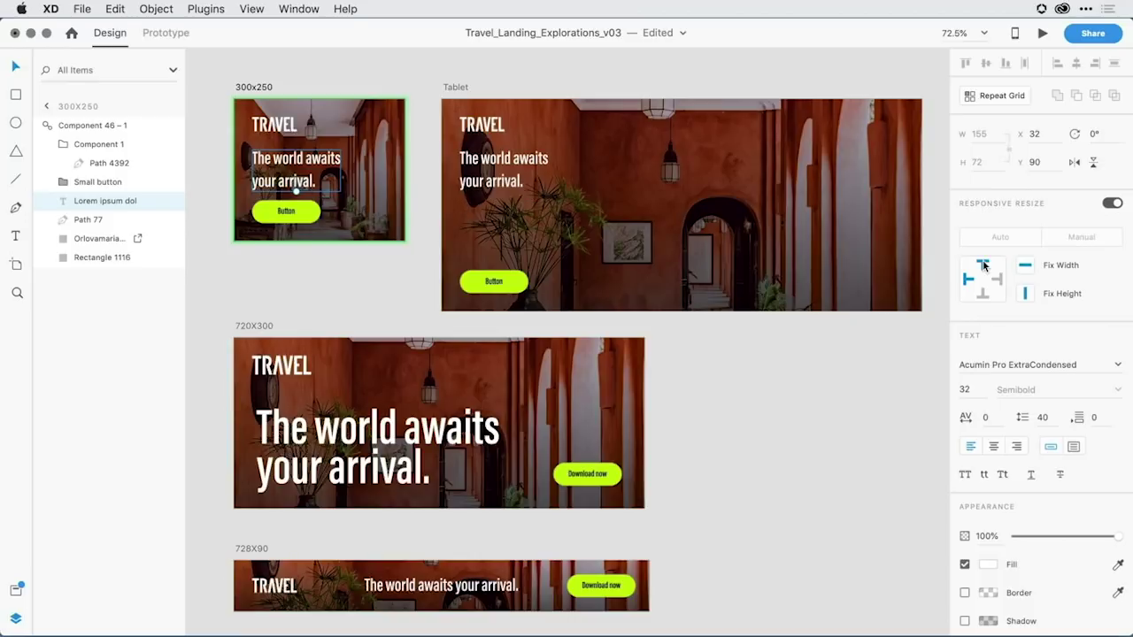
click(784, 422)
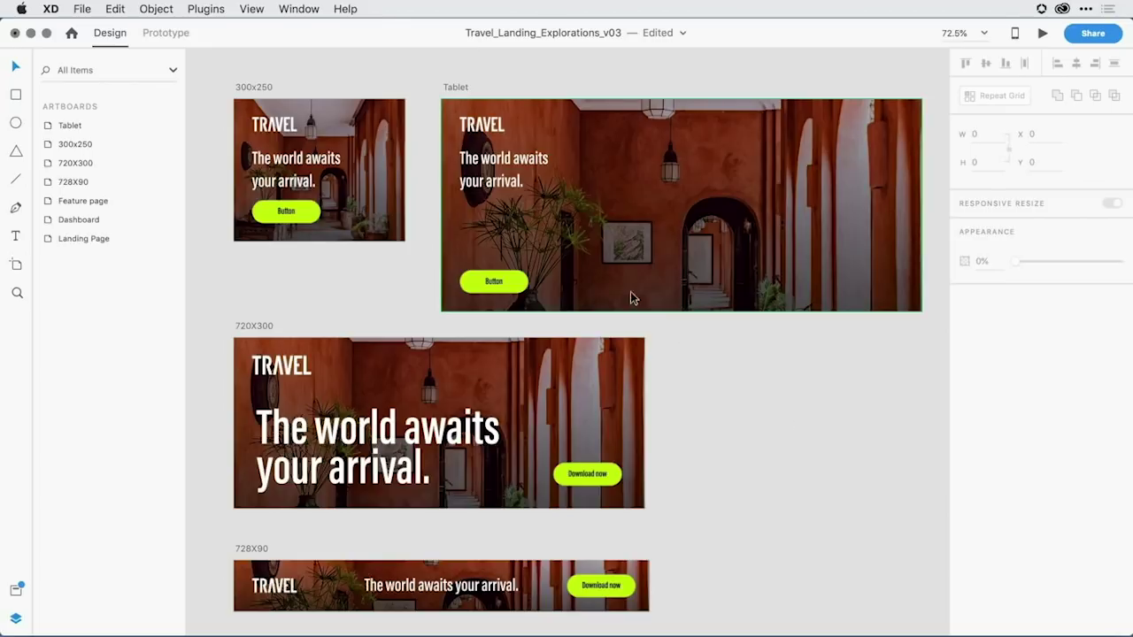
Scale up the Tablet banner's tagline and set its line spacing to 75
click(532, 168)
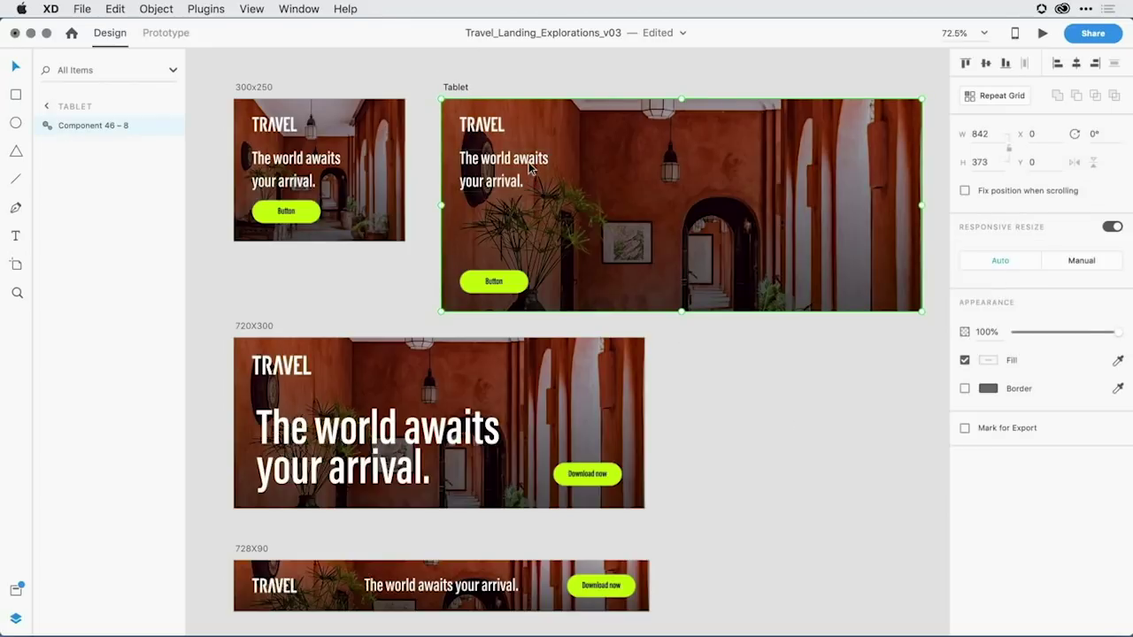
double_click(531, 168)
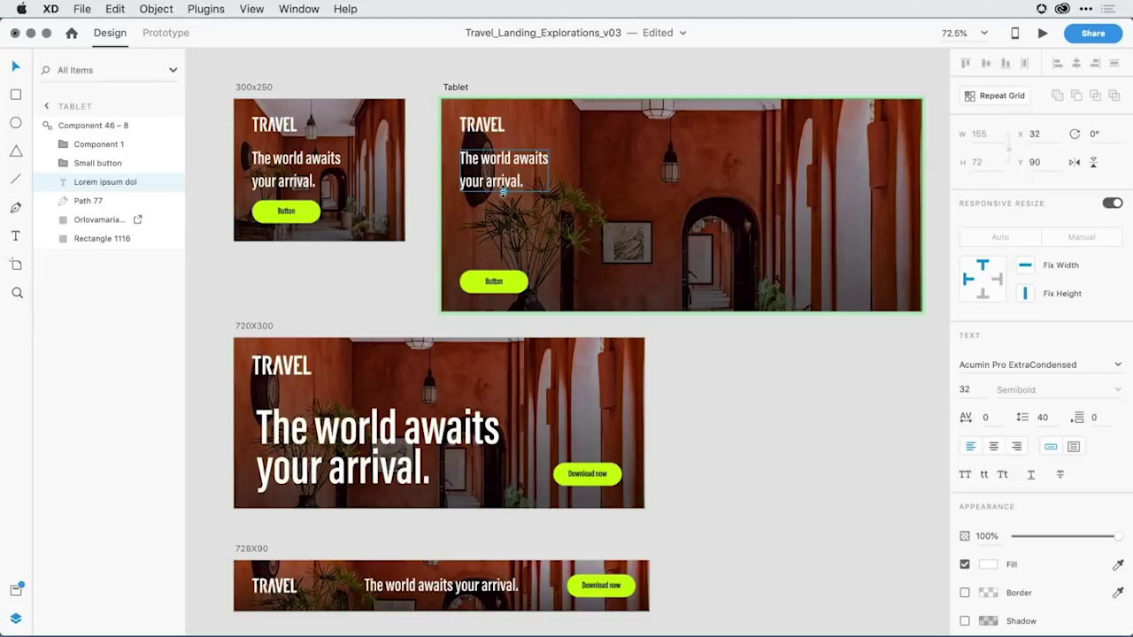
drag(509, 165, 615, 256)
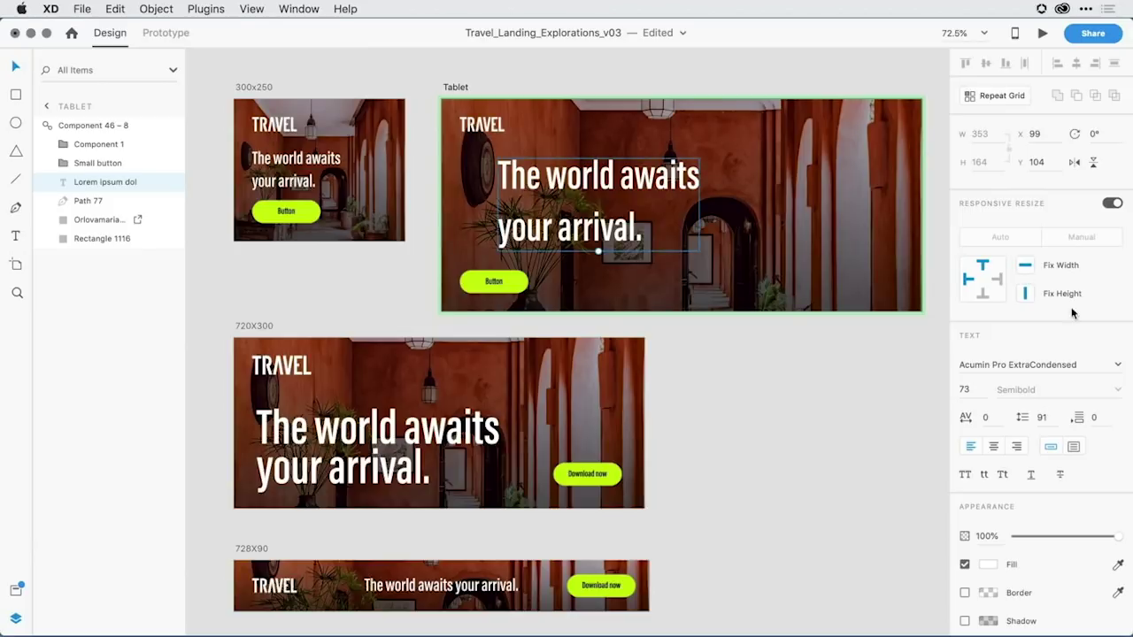
click(1045, 422)
text(75)
key(Return)
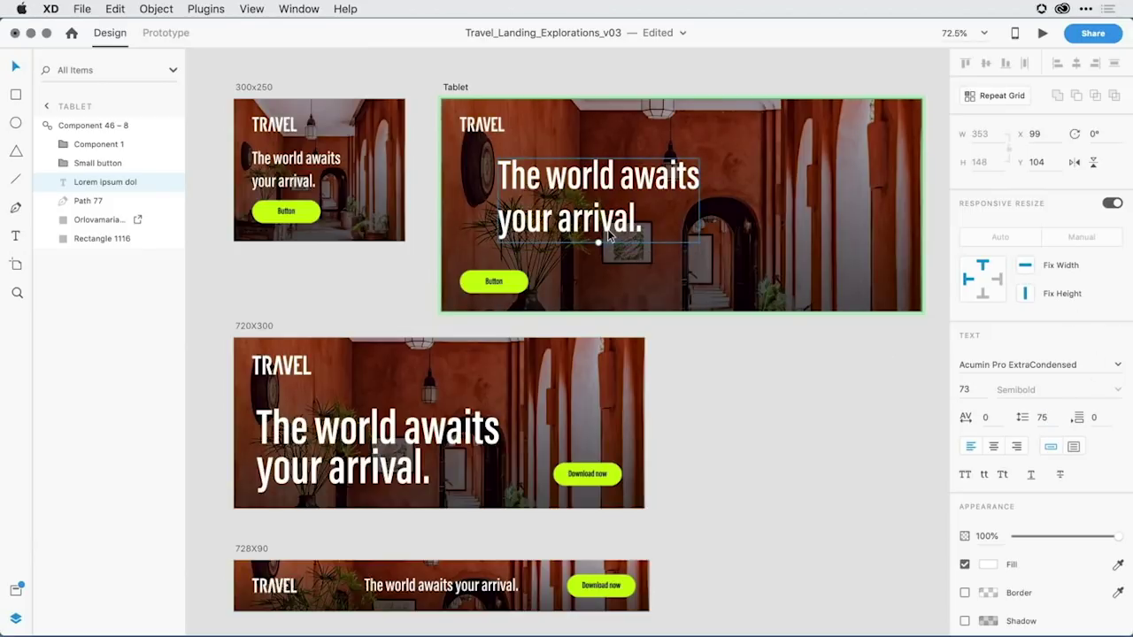
Move the button to the banner's lower right and shift the tagline down to the lower left
drag(611, 235, 571, 243)
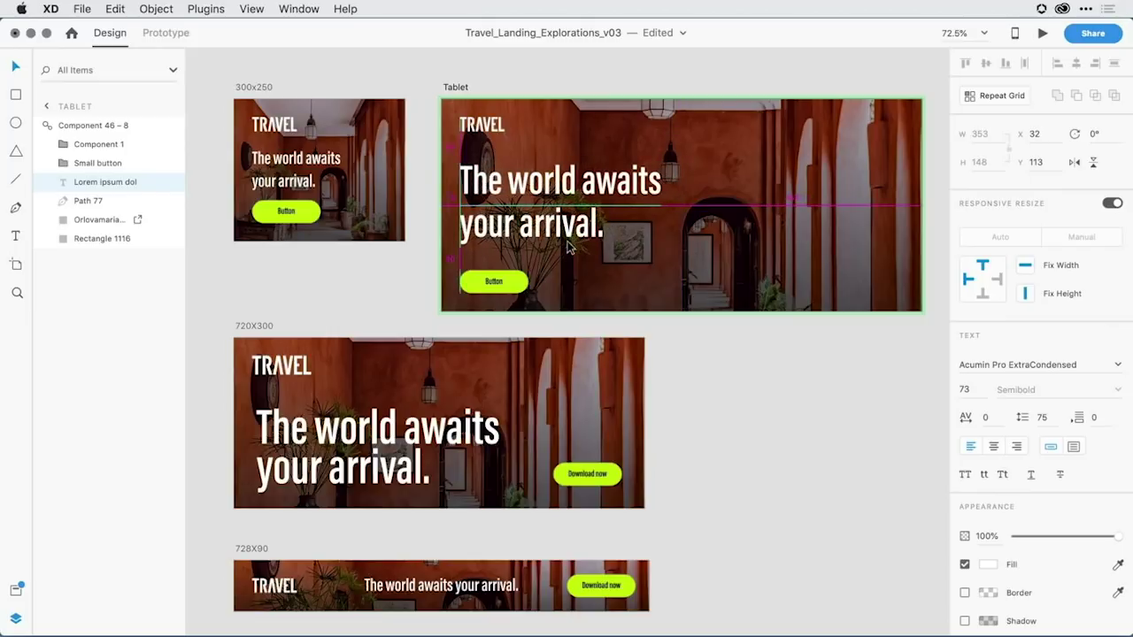
drag(518, 284, 891, 265)
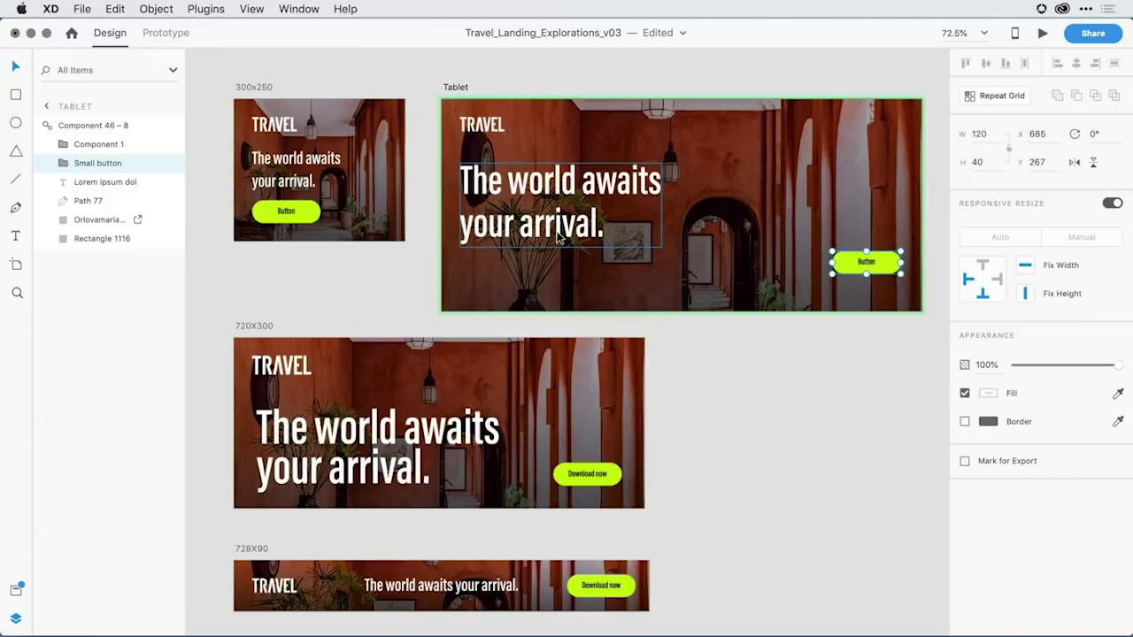
drag(560, 236, 560, 265)
click(498, 127)
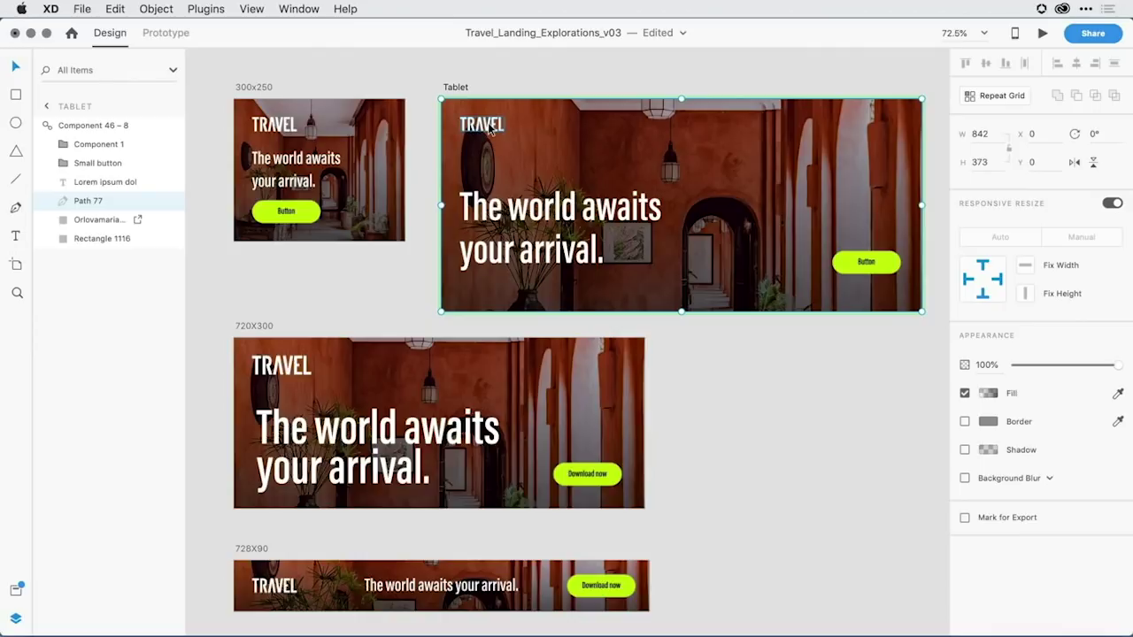
Scale the Tablet banner's TRAVEL logo path up to about 132 x 42
click(488, 122)
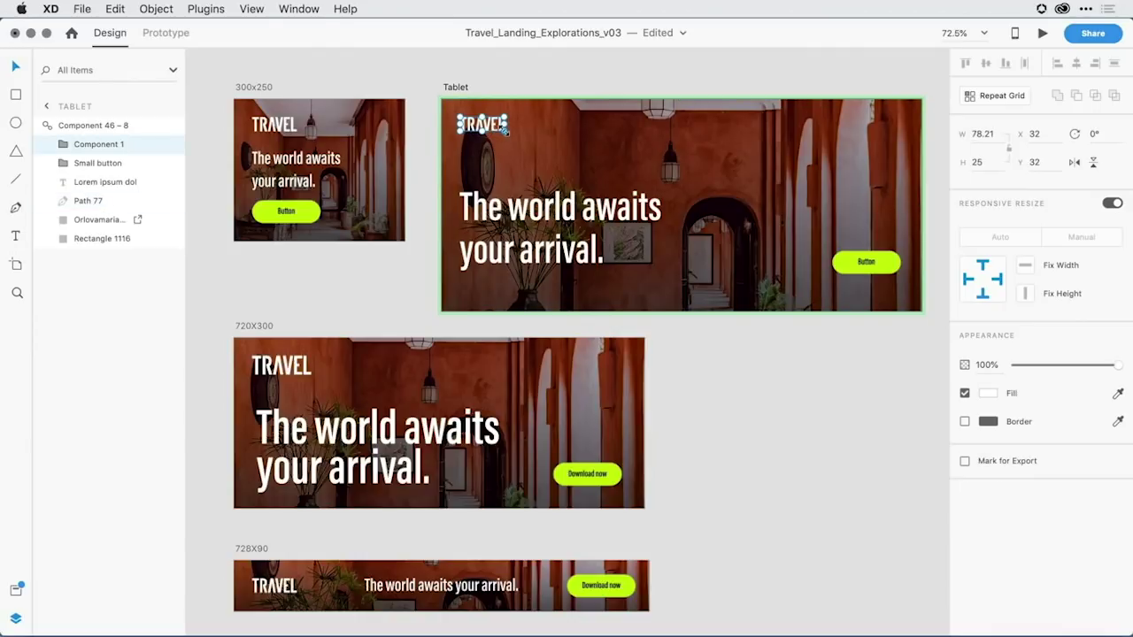
double_click(503, 129)
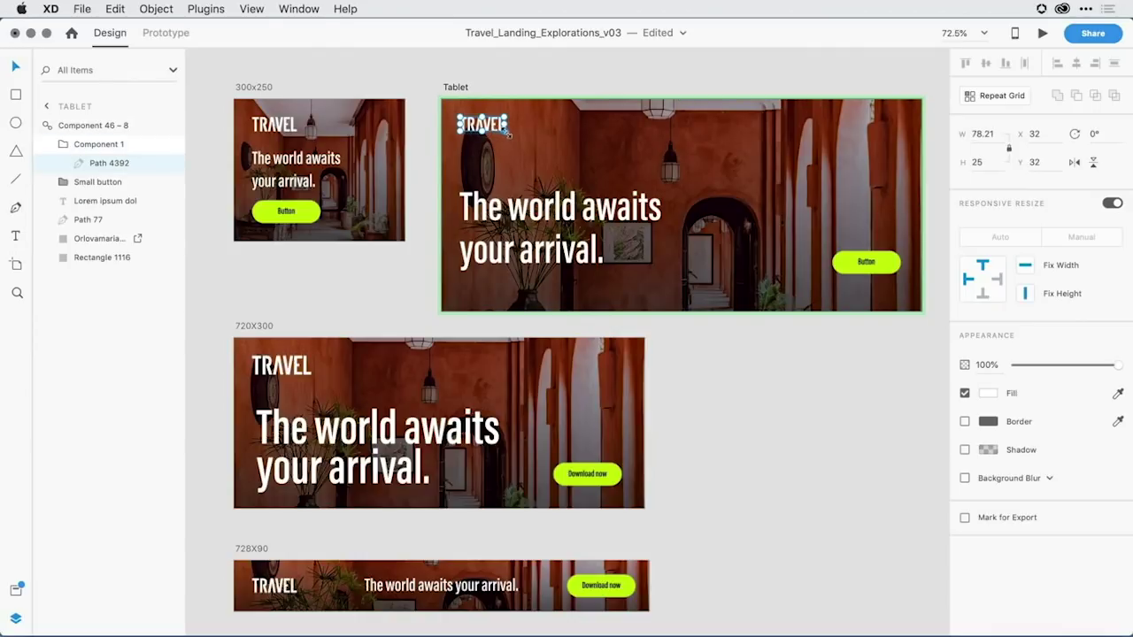
drag(508, 133, 536, 144)
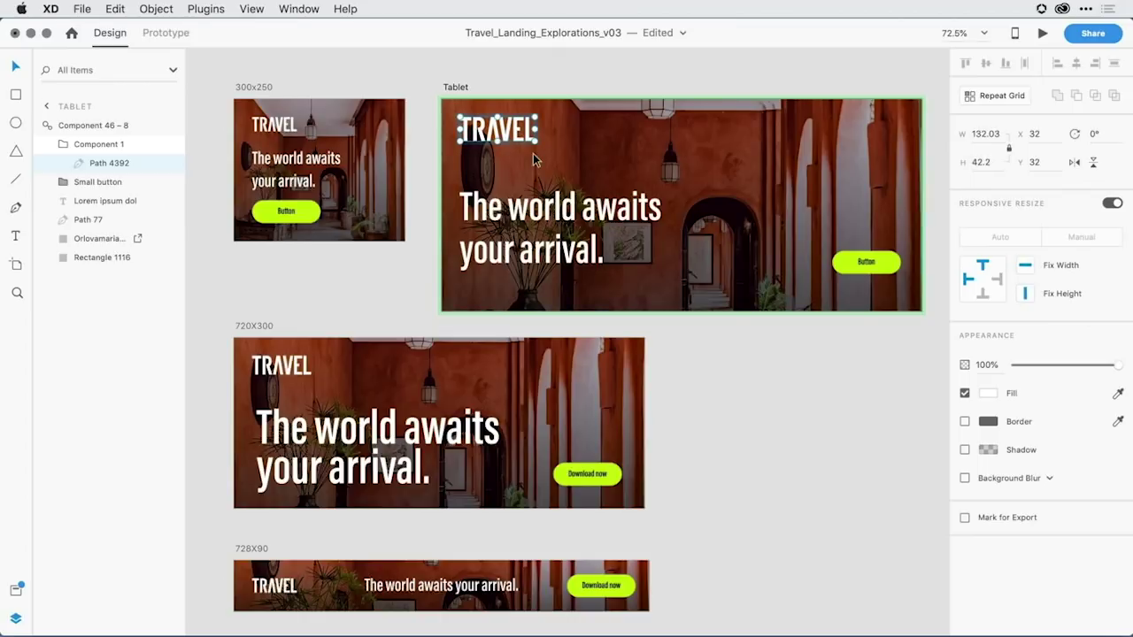
click(532, 153)
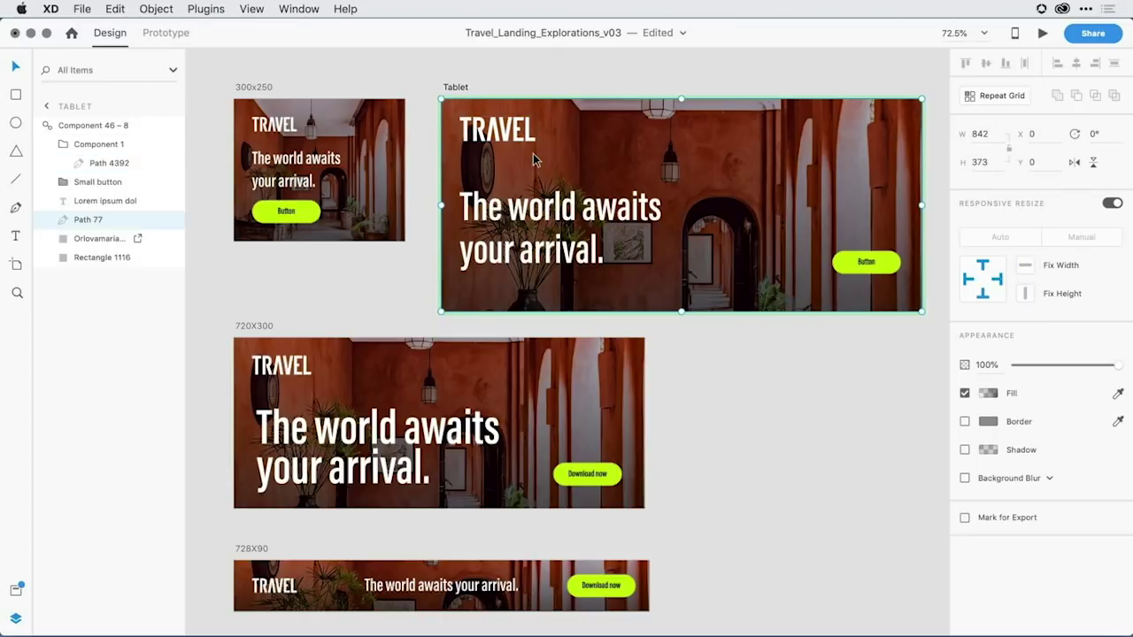